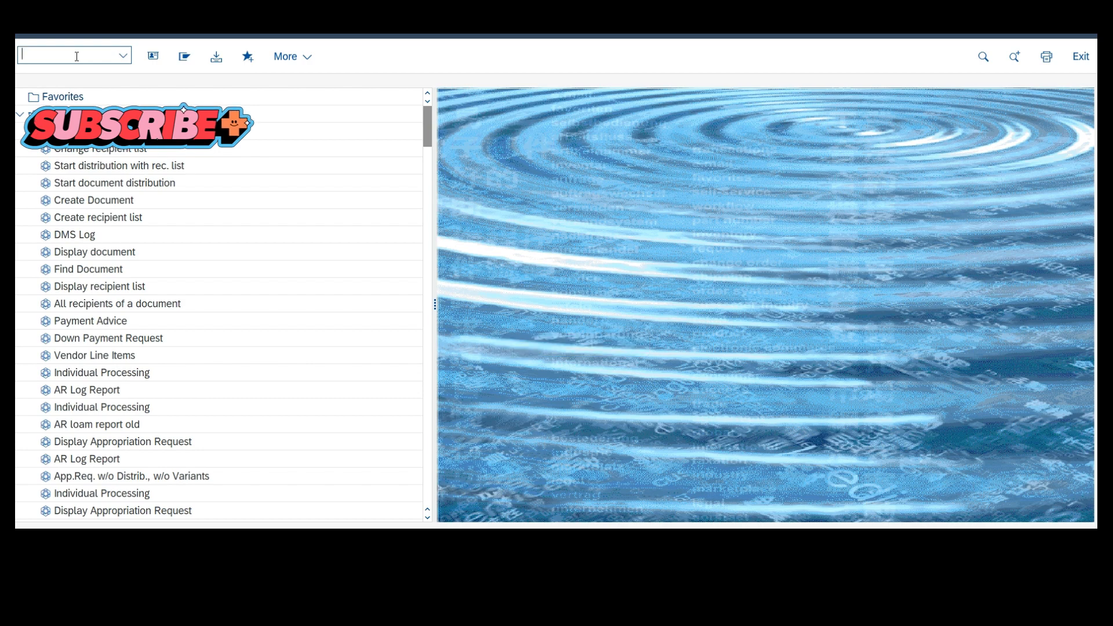
Step: Open the purchase requisition creation transaction and set the document type to Normal/Standard PR
{"action": "type", "text": "me23n"}
{"action": "key", "text": "Return"}
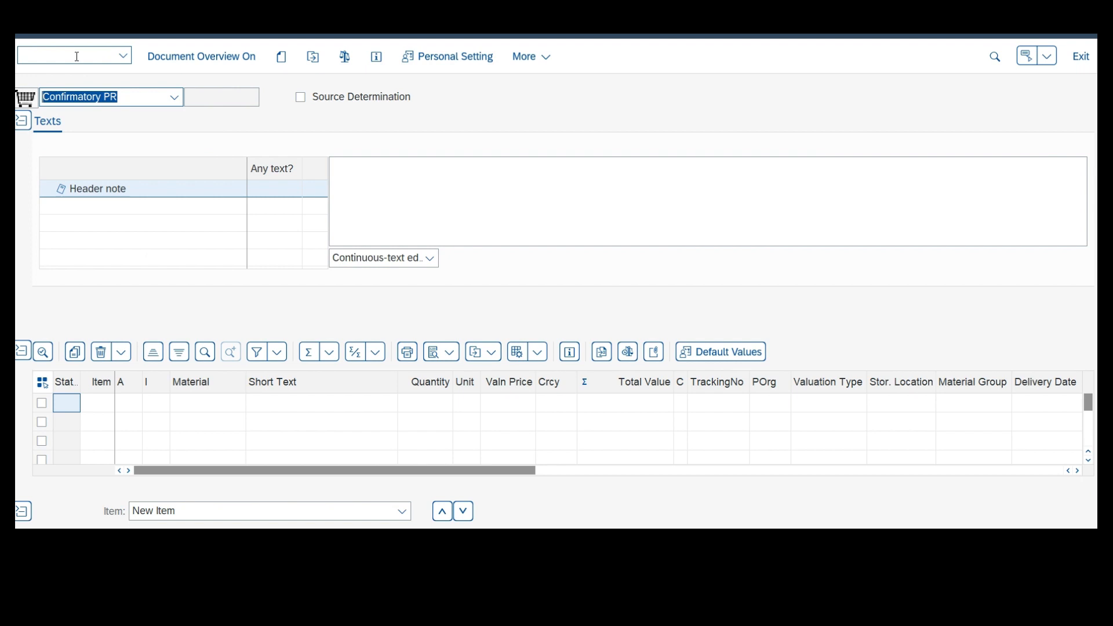
{"action": "left_click", "coordinate": [175, 99]}
{"action": "left_click", "coordinate": [121, 283]}
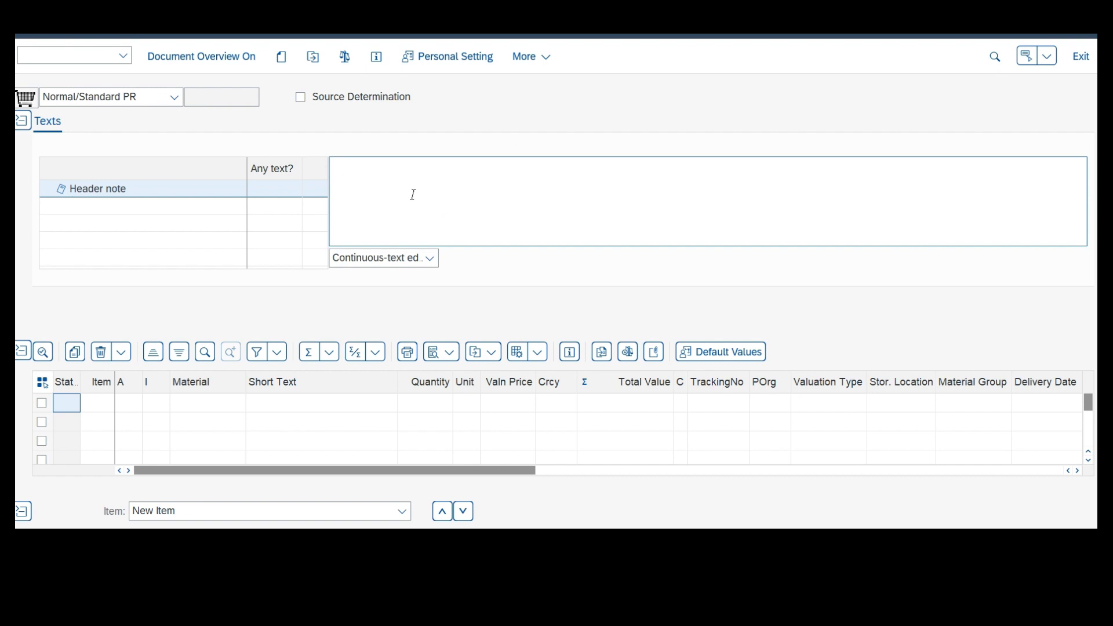
Step: Enter "Travel services" as the header note of the requisition
{"action": "type", "text": "Travel"}
{"action": "type", "text": "services"}
Step: Set the first item's account assignment category to K (Cost center) and its item category to D (Service)
{"action": "left_click", "coordinate": [131, 404]}
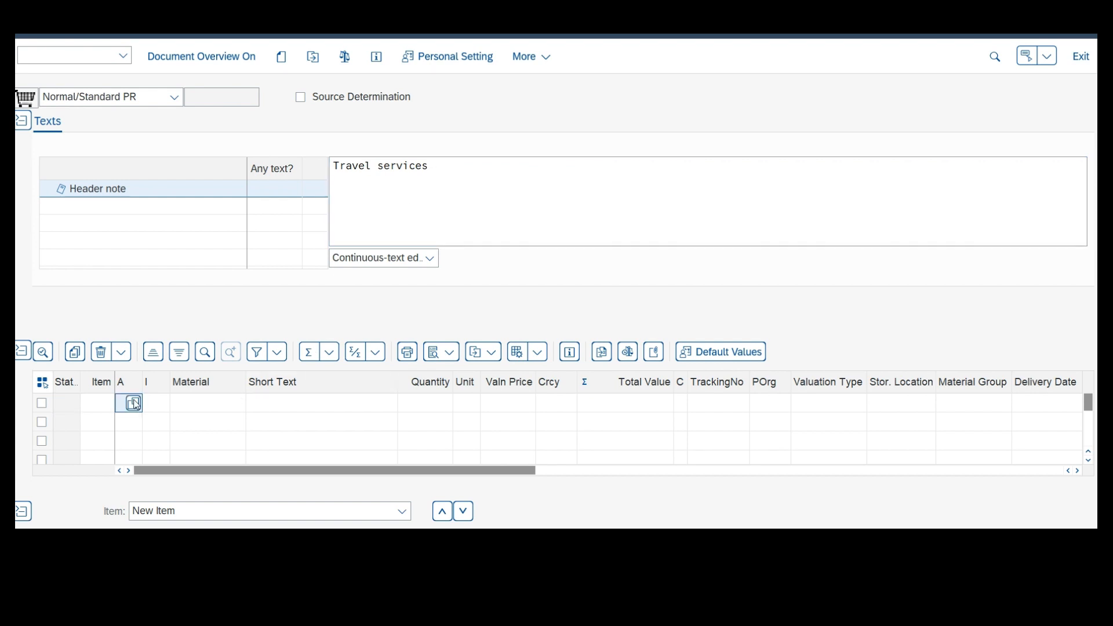
{"action": "left_click", "coordinate": [133, 403]}
{"action": "left_click", "coordinate": [130, 400]}
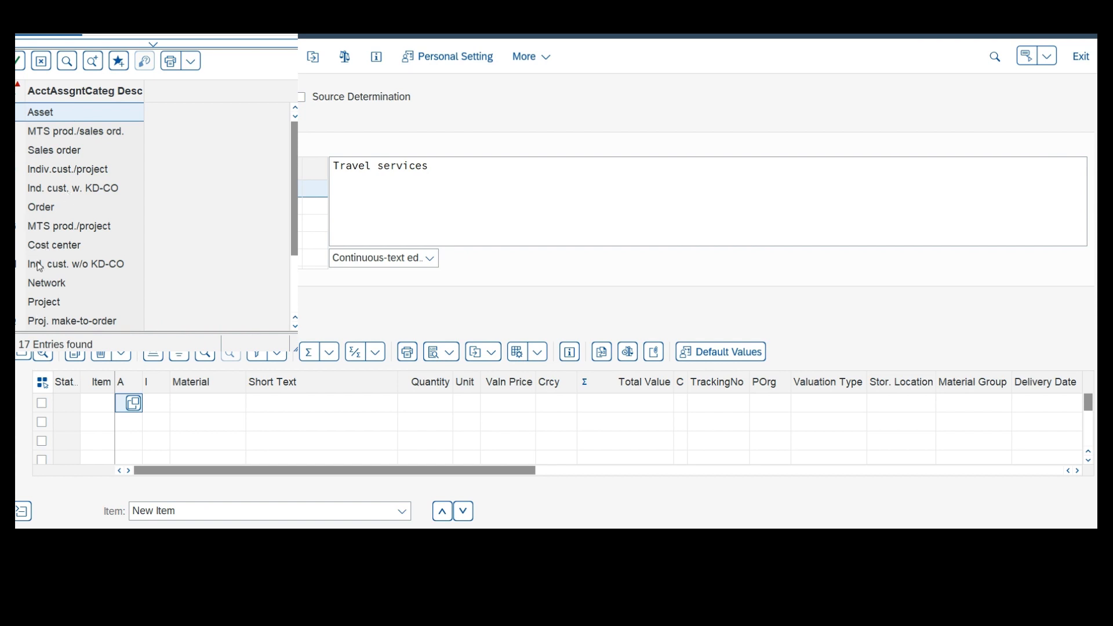
{"action": "double_click", "coordinate": [31, 246]}
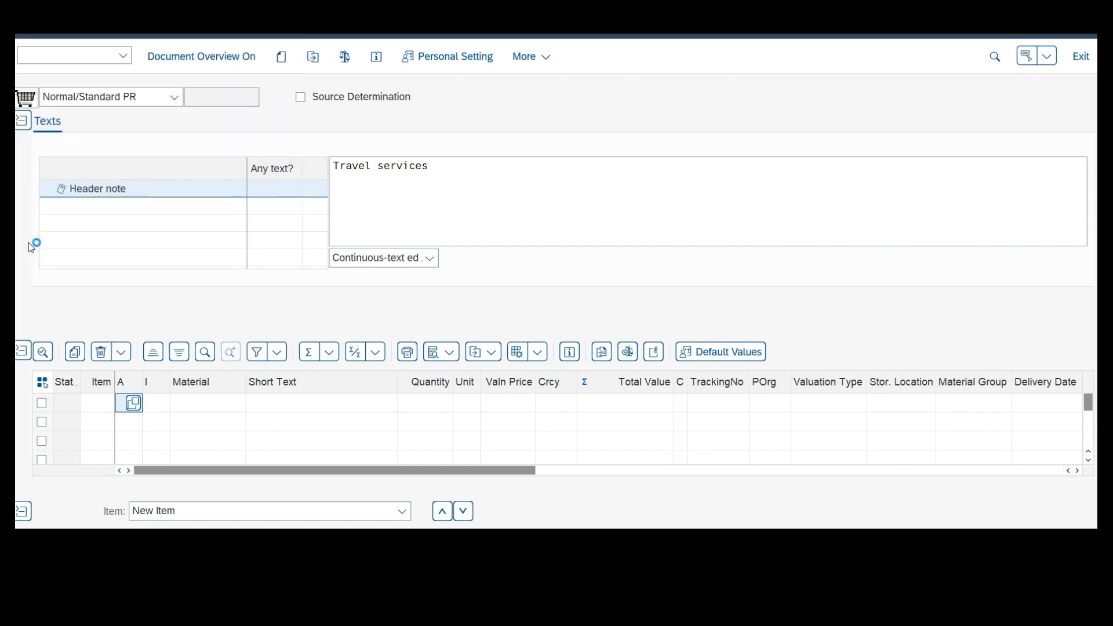
{"action": "left_click", "coordinate": [157, 406]}
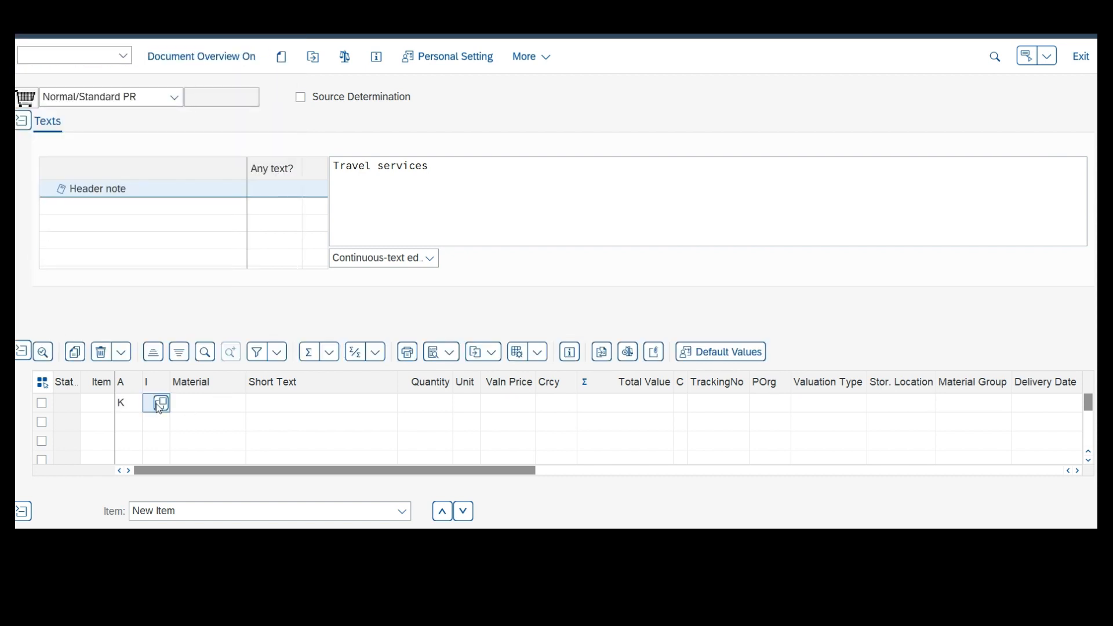
{"action": "type", "text": "D"}
{"action": "left_click", "coordinate": [161, 402]}
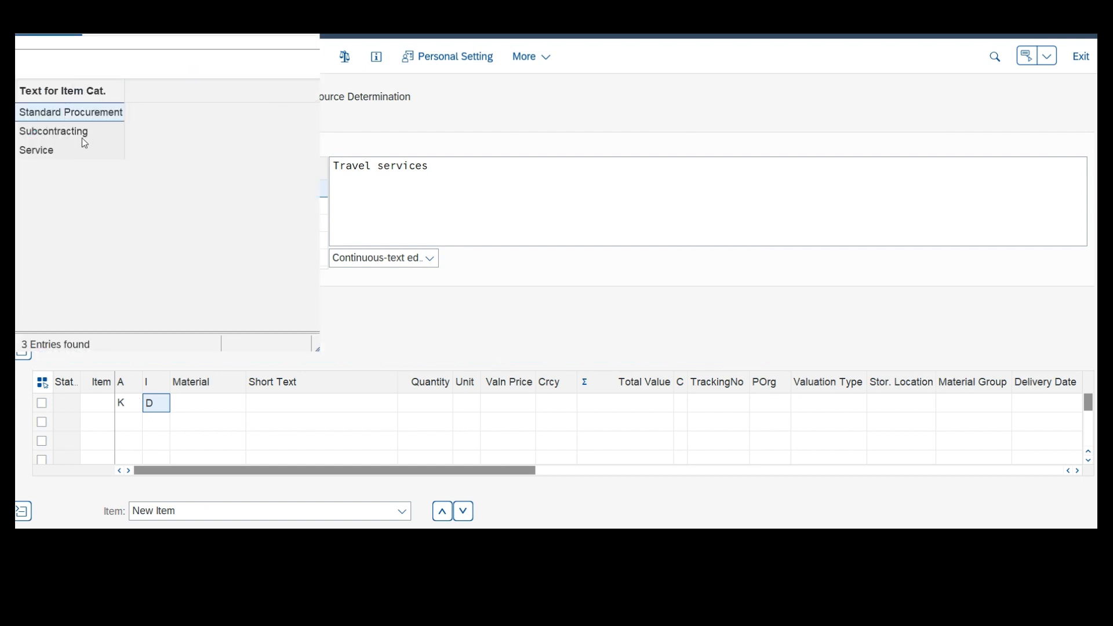
{"action": "double_click", "coordinate": [32, 153]}
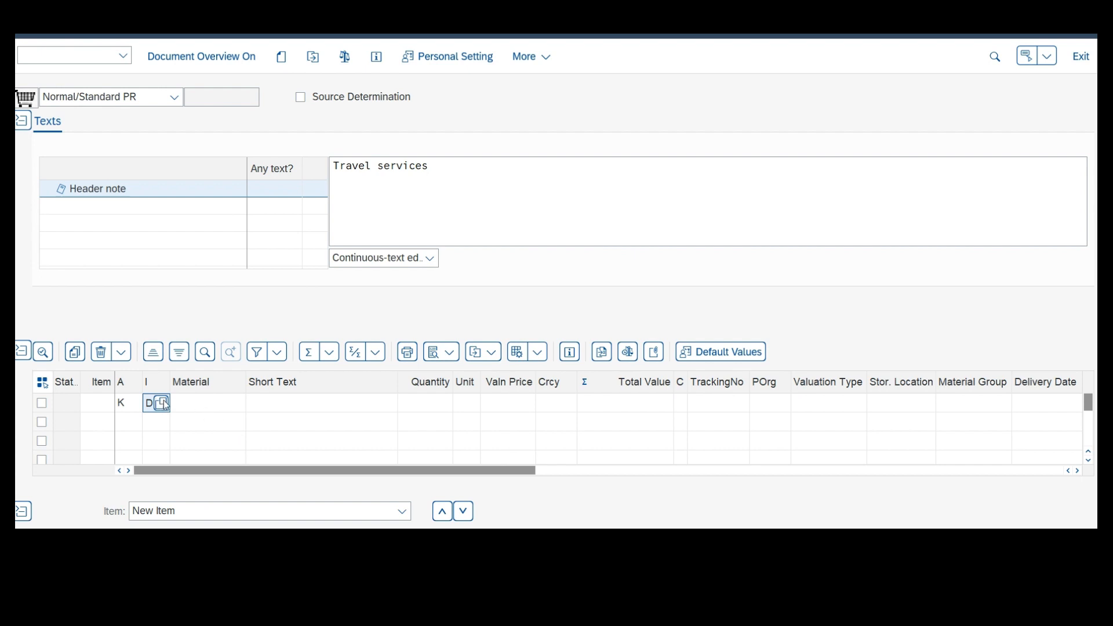
Step: Enter the item's short text "Travel services" with quantity 6 and valuation price 50000
{"action": "key", "text": "Tab"}
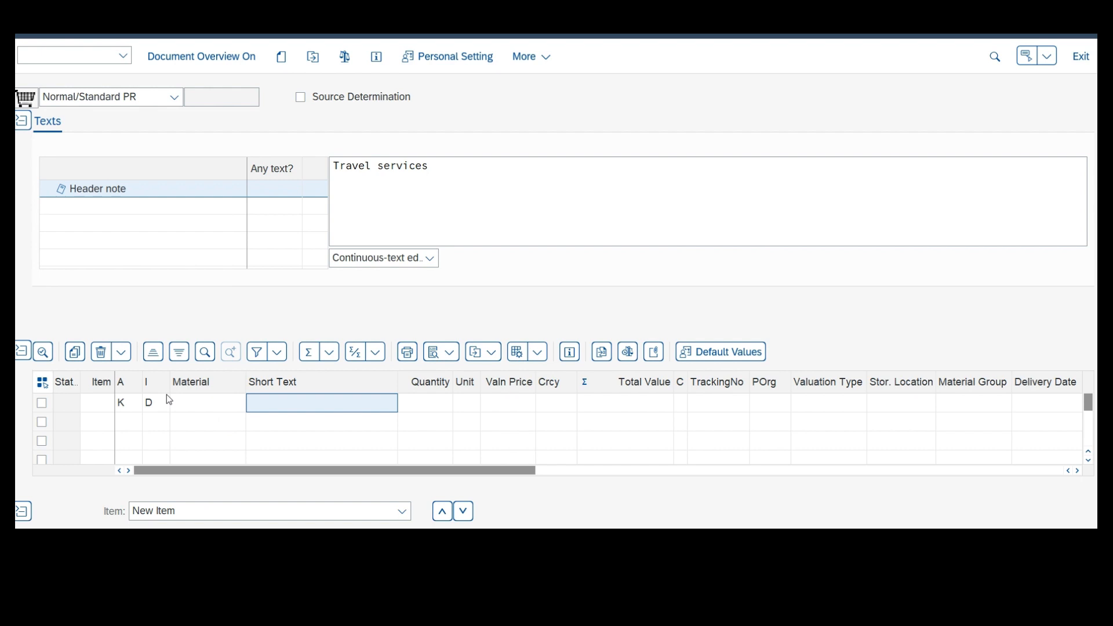
{"action": "type", "text": "Travel services"}
{"action": "key", "text": "Tab"}
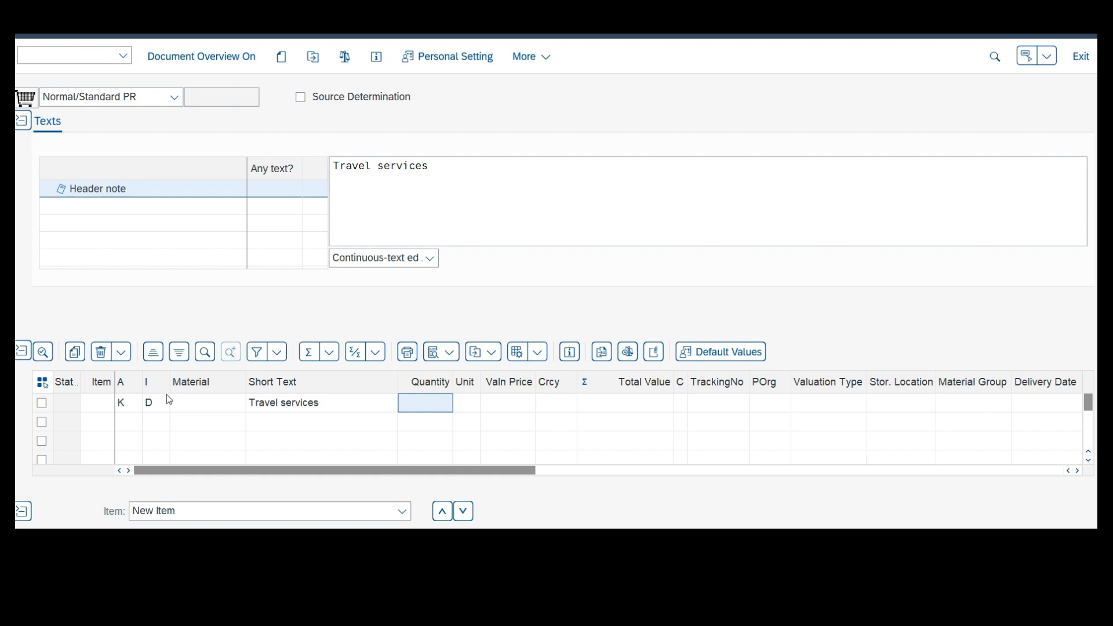
{"action": "type", "text": "6"}
{"action": "key", "text": "Tab"}
{"action": "key", "text": "Tab"}
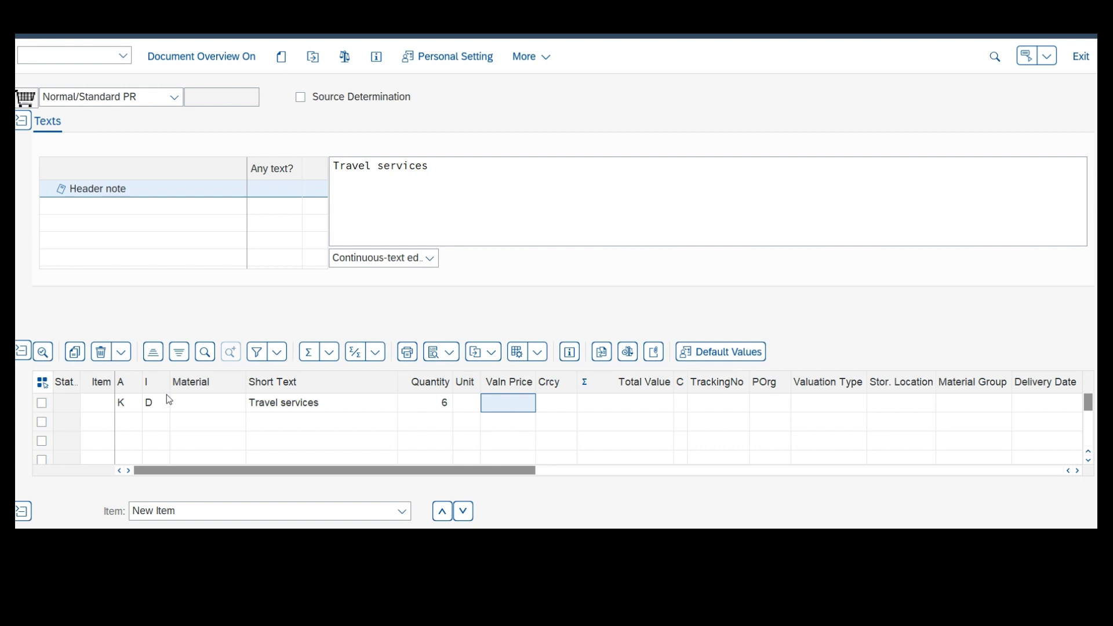
{"action": "type", "text": "50000"}
{"action": "key", "text": "Return"}
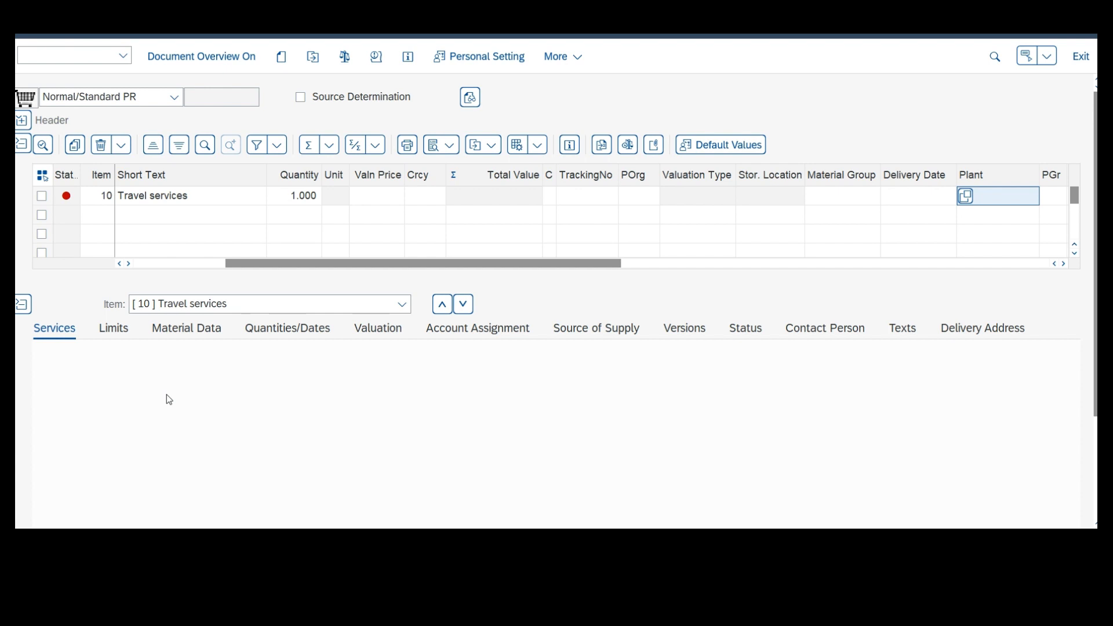
Step: Set the plant of the Travel services item to 5001
{"action": "type", "text": "5000"}
{"action": "key", "text": "BackSpace"}
{"action": "type", "text": "1"}
{"action": "key", "text": "Return"}
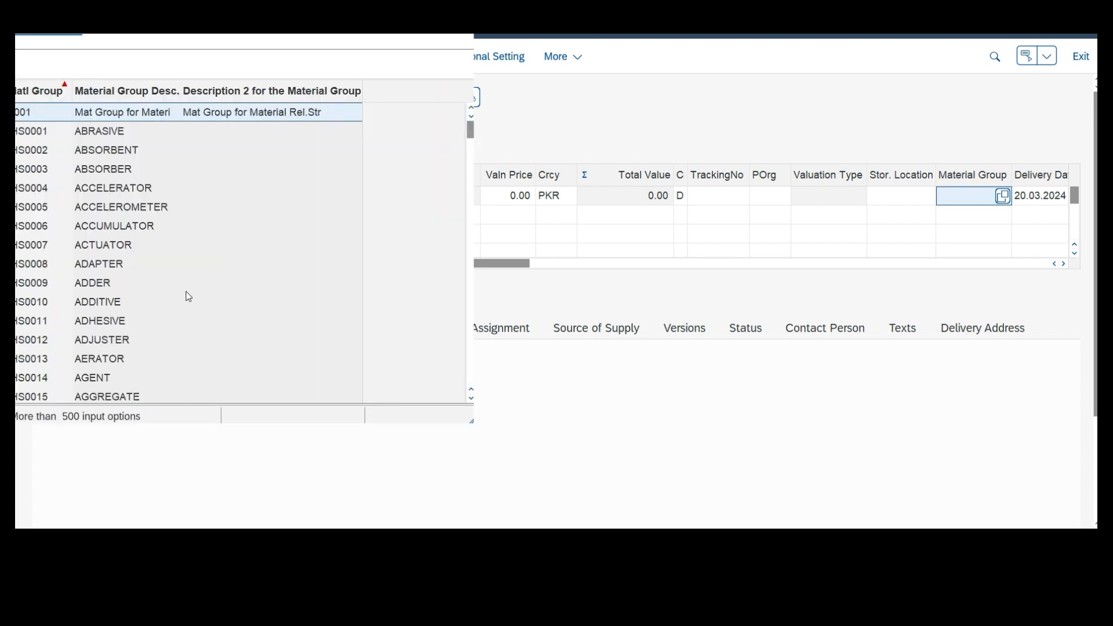
Step: Set the material group of the Travel services item to SRV006
{"action": "scroll", "coordinate": [186, 294], "scroll_direction": "down", "scroll_amount": 6}
{"action": "scroll", "coordinate": [241, 252], "scroll_direction": "down", "scroll_amount": 10}
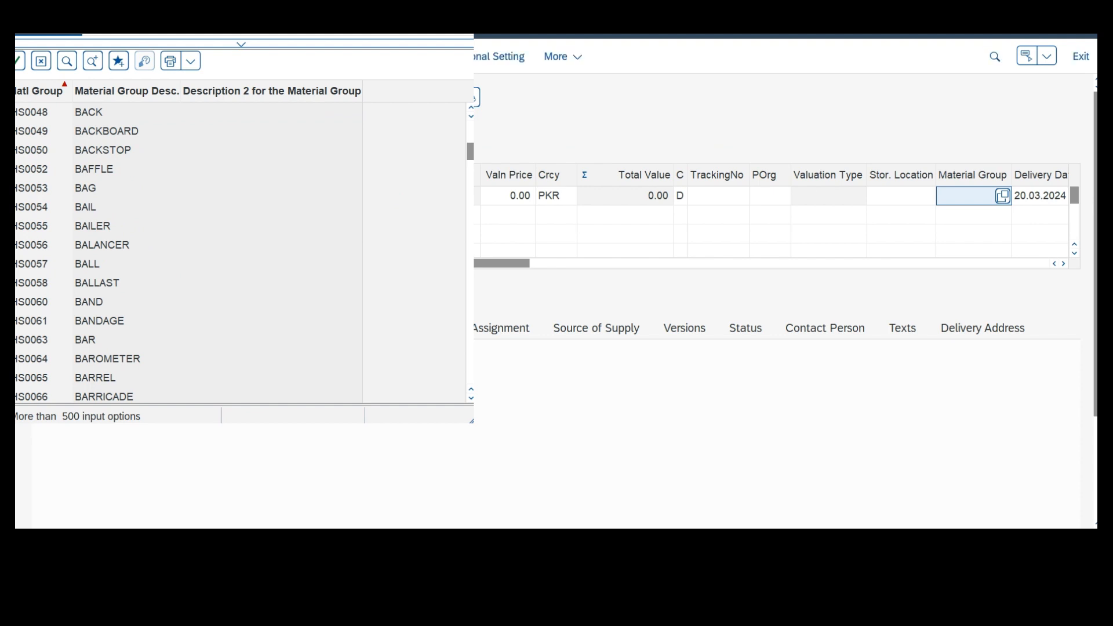
{"action": "key", "text": "Escape"}
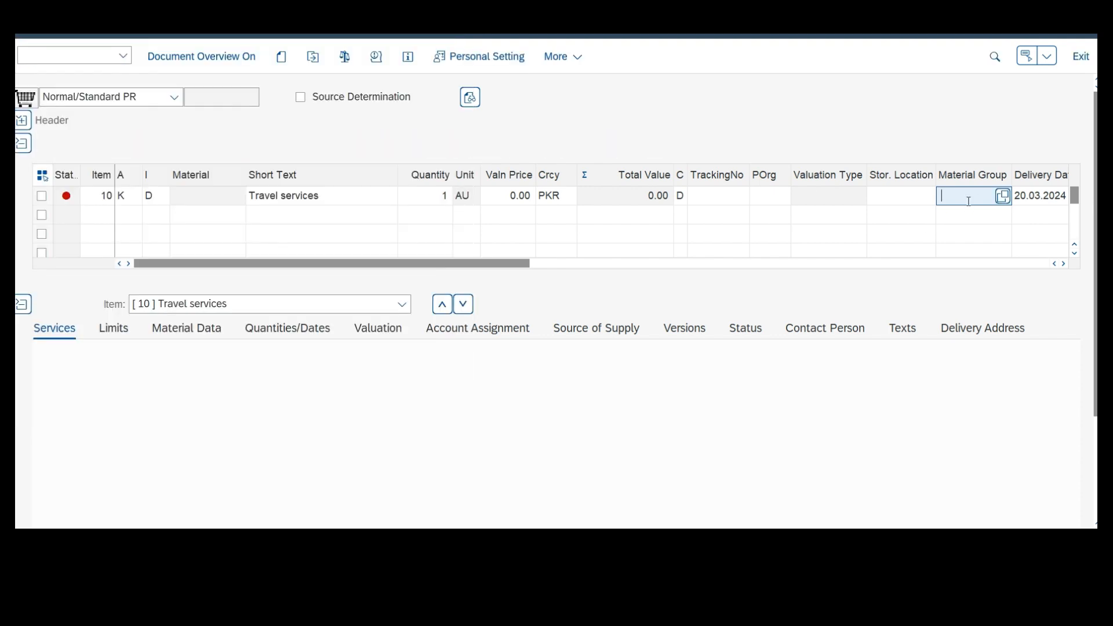
{"action": "type", "text": "SRV006"}
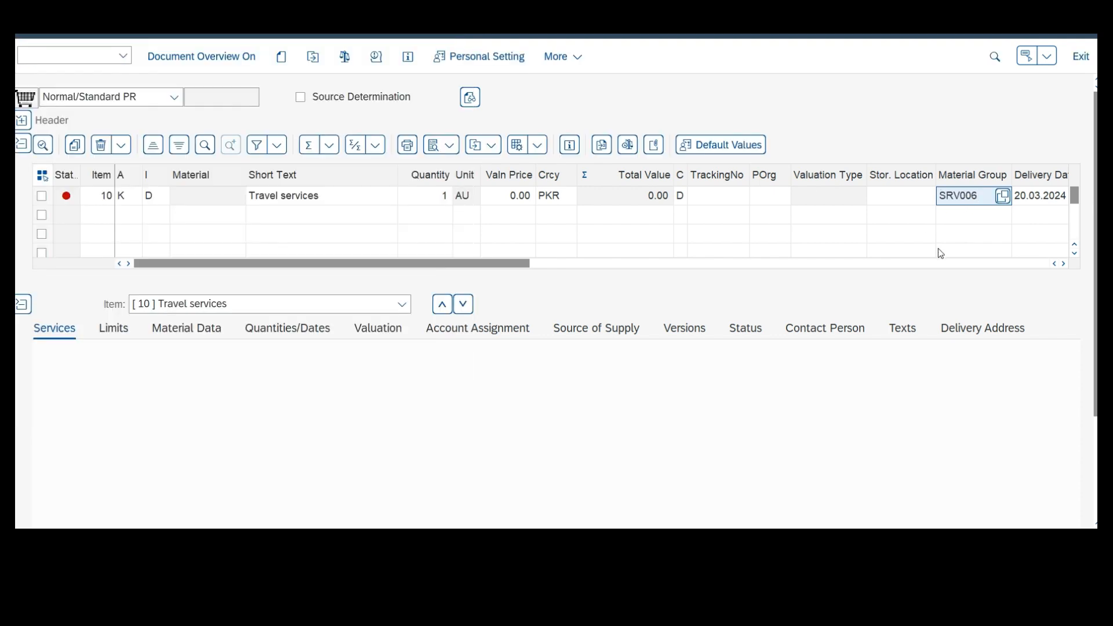
{"action": "key", "text": "Return"}
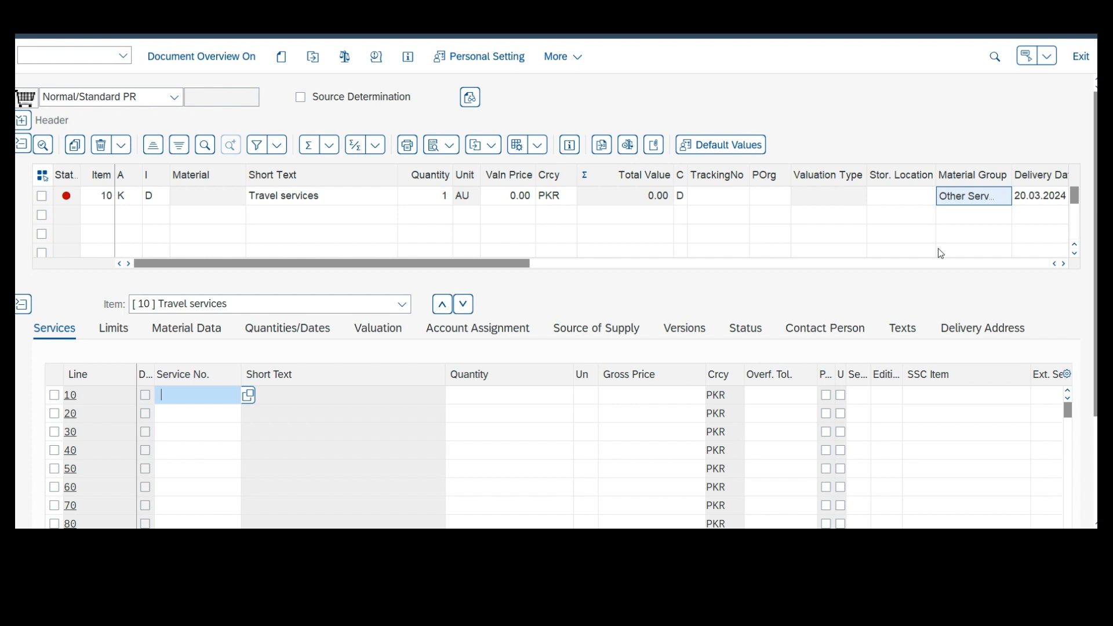
Step: Enter service number 3000817 in service line 10 of the item
{"action": "type", "text": "3000817"}
{"action": "key", "text": "Return"}
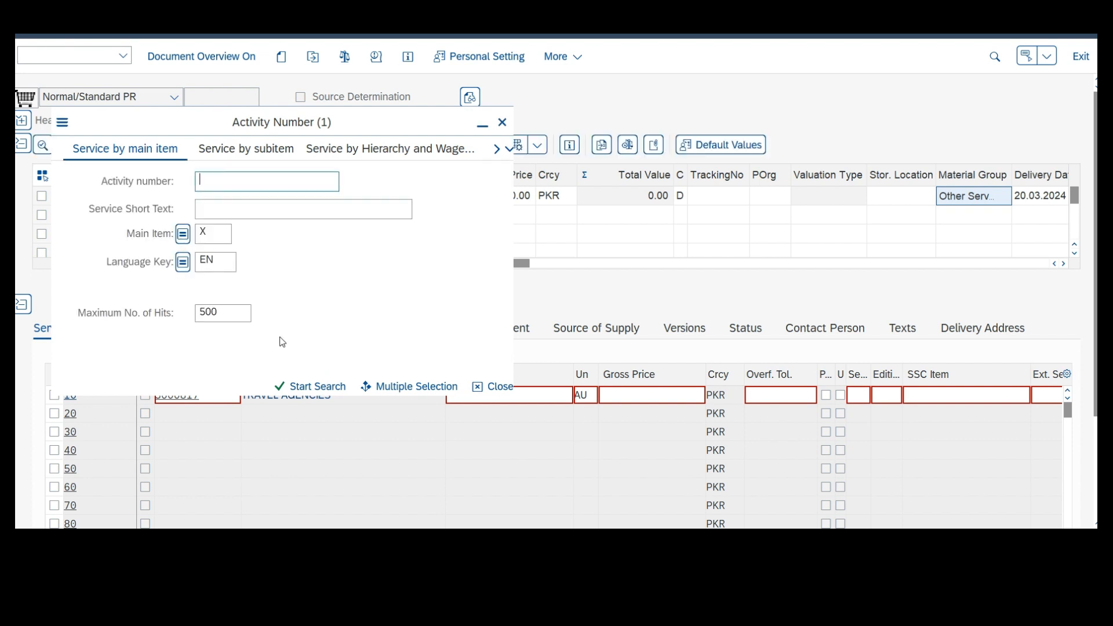
{"action": "double_click", "coordinate": [240, 313]}
{"action": "key", "text": "BackSpace"}
{"action": "key", "text": "Return"}
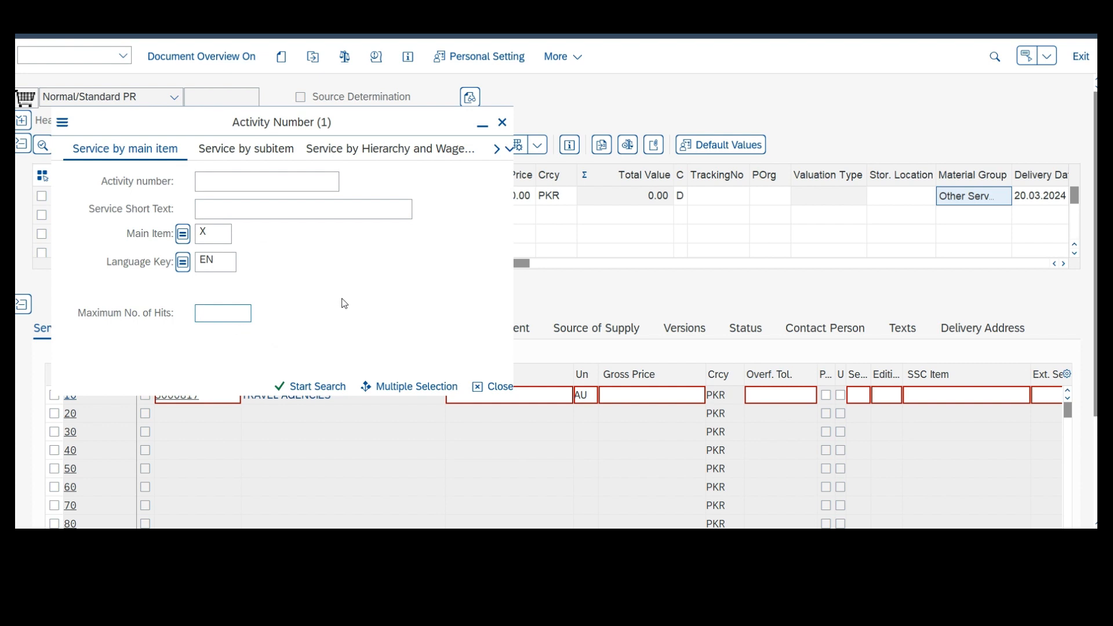
{"action": "key", "text": "Return"}
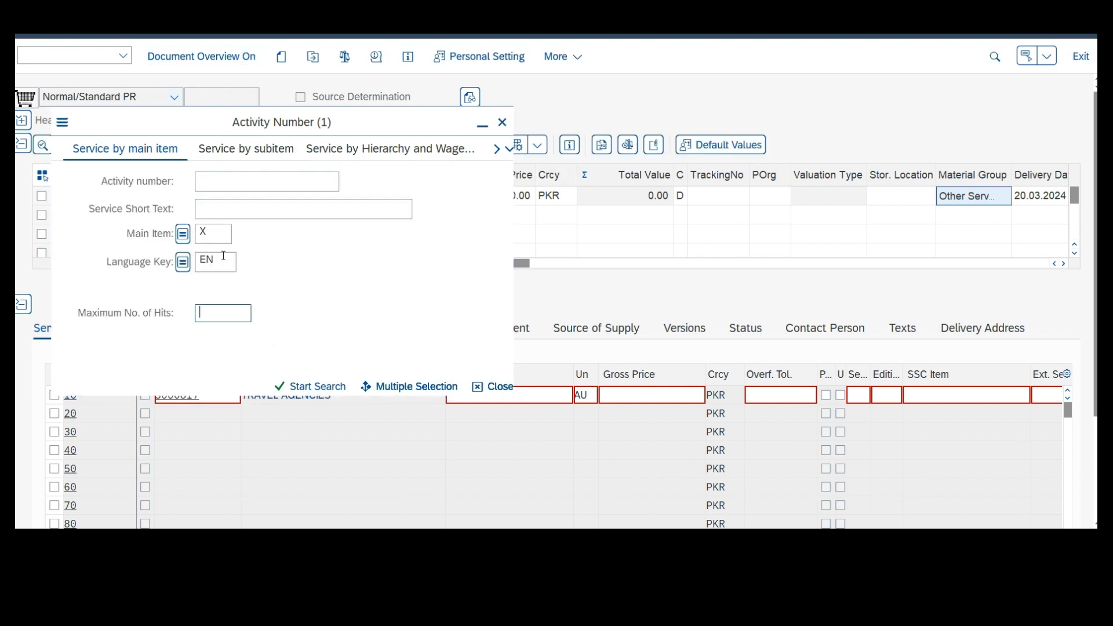
{"action": "left_click", "coordinate": [503, 126]}
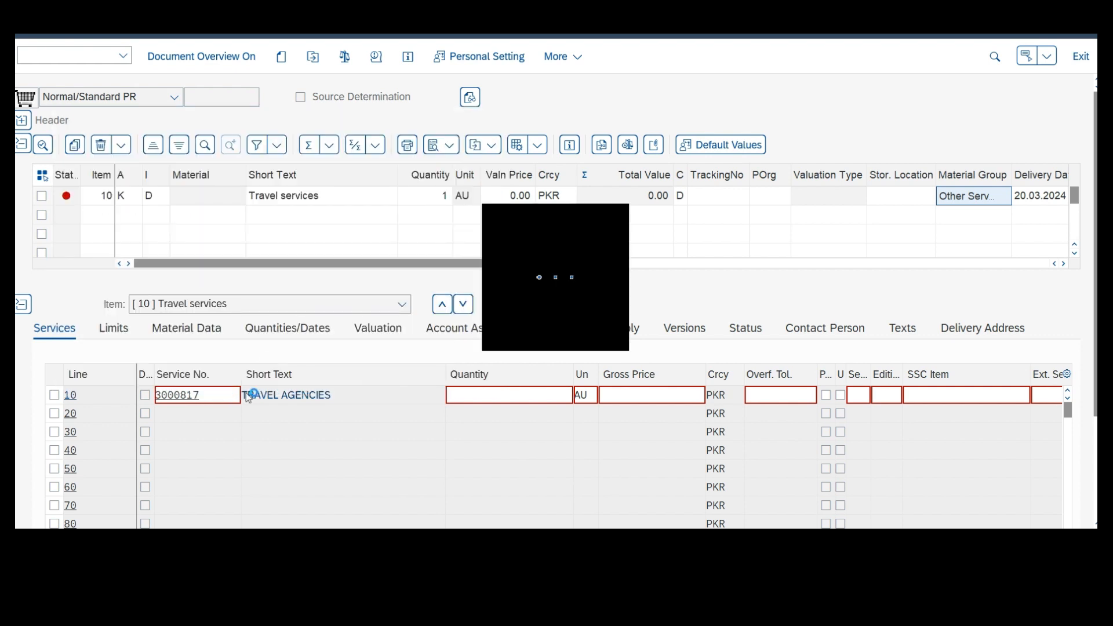
Step: Give the TRAVEL AGENCIES service line a quantity of 6 and a gross price of 50000
{"action": "left_click", "coordinate": [481, 401]}
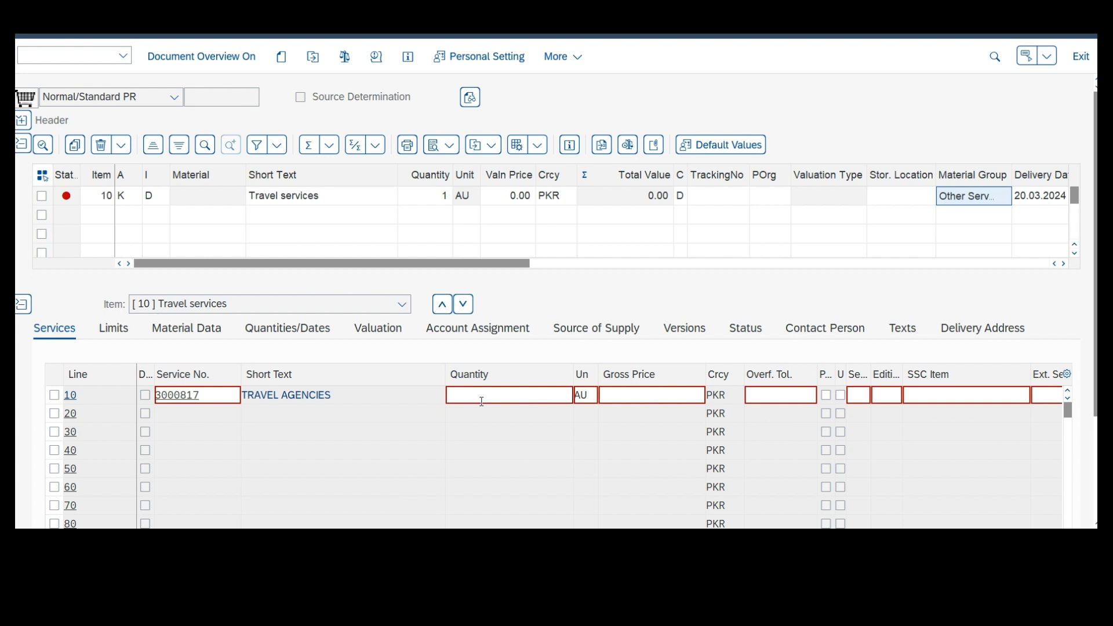
{"action": "type", "text": "6"}
{"action": "type", "text": "5000"}
{"action": "type", "text": "0"}
{"action": "key", "text": "Return"}
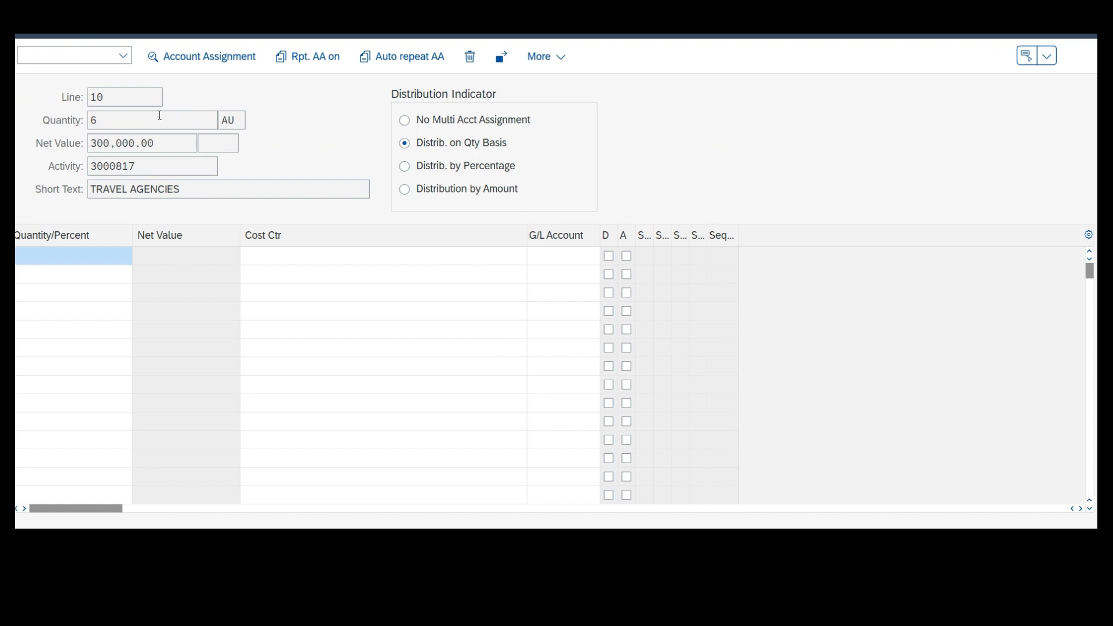
Step: Choose Distribution by Amount for the service line's account assignment and assign a net value of 100000 to the first row
{"action": "left_click_drag", "start_coordinate": [155, 143], "coordinate": [94, 145]}
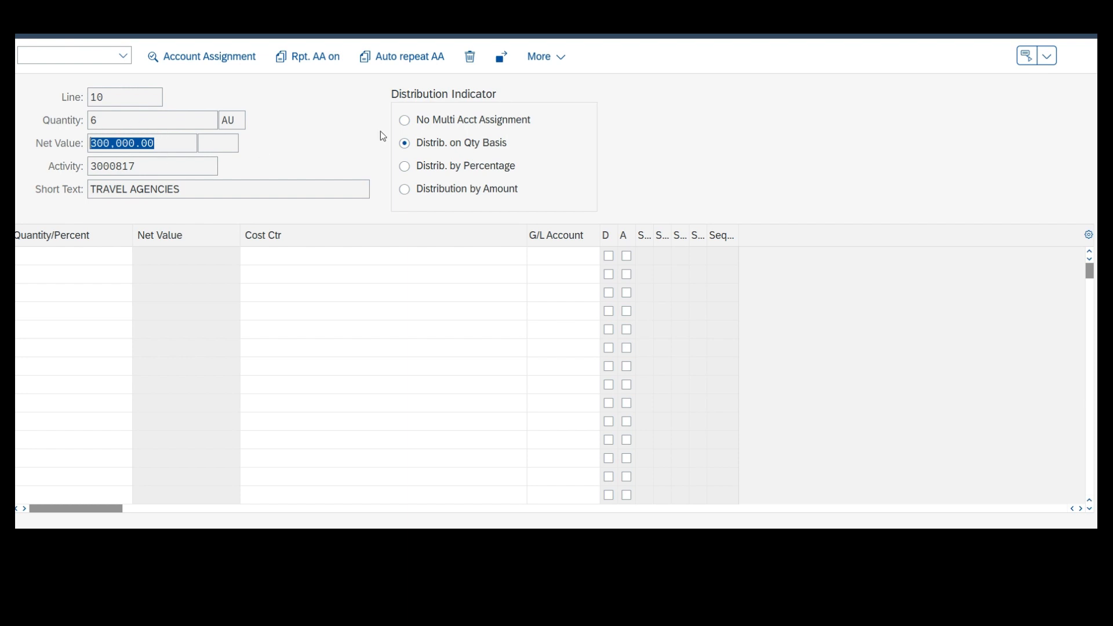
{"action": "left_click", "coordinate": [405, 121]}
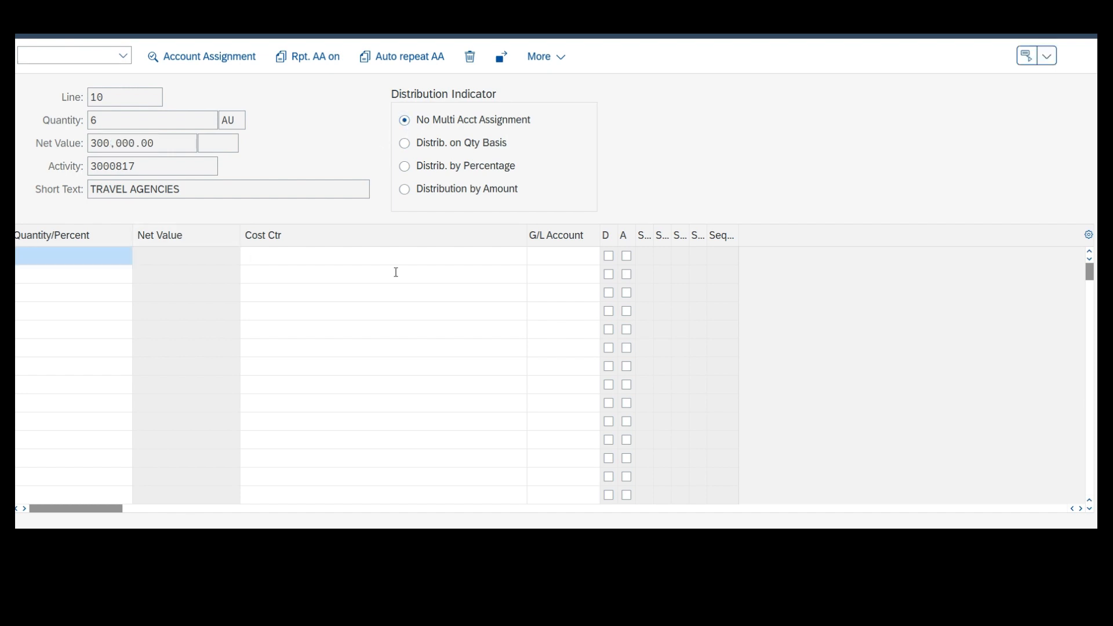
{"action": "left_click", "coordinate": [310, 260]}
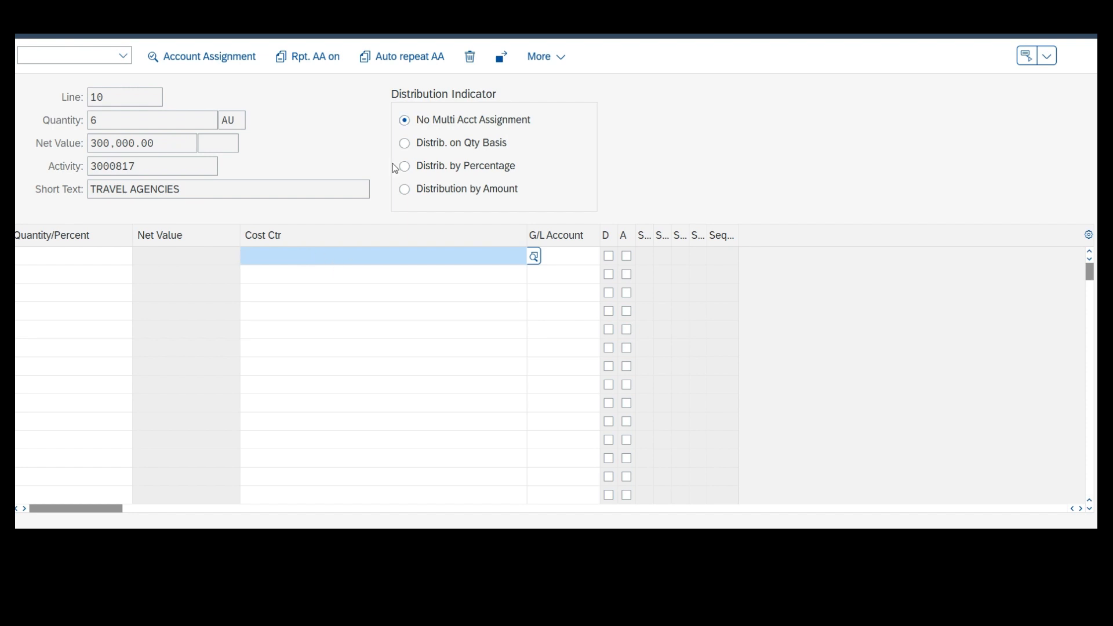
{"action": "left_click", "coordinate": [402, 191]}
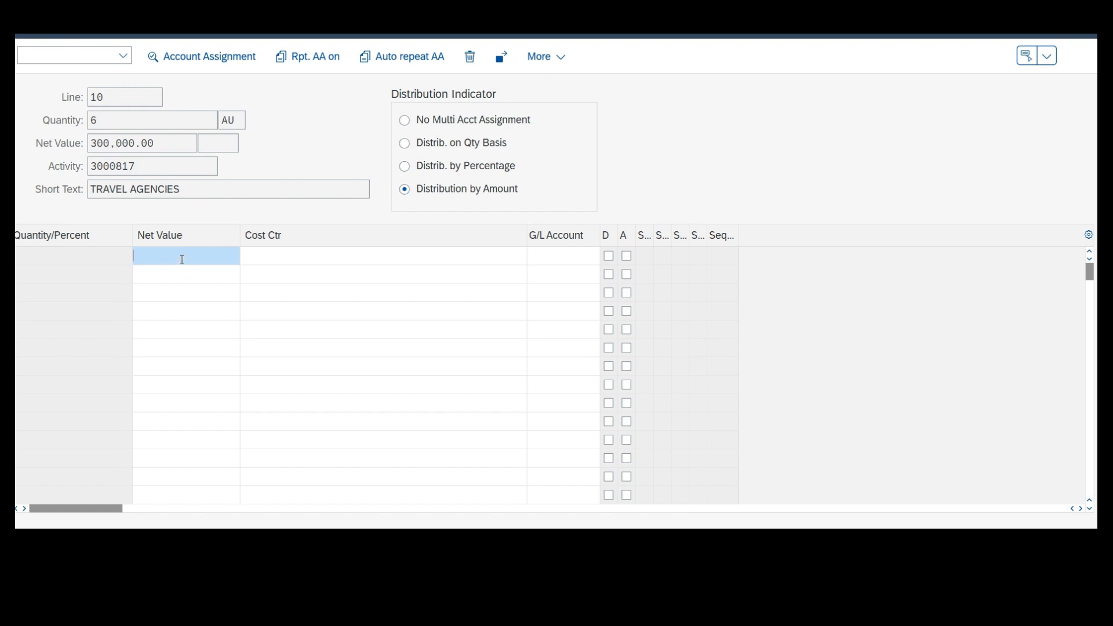
{"action": "type", "text": "100000"}
{"action": "key", "text": "Return"}
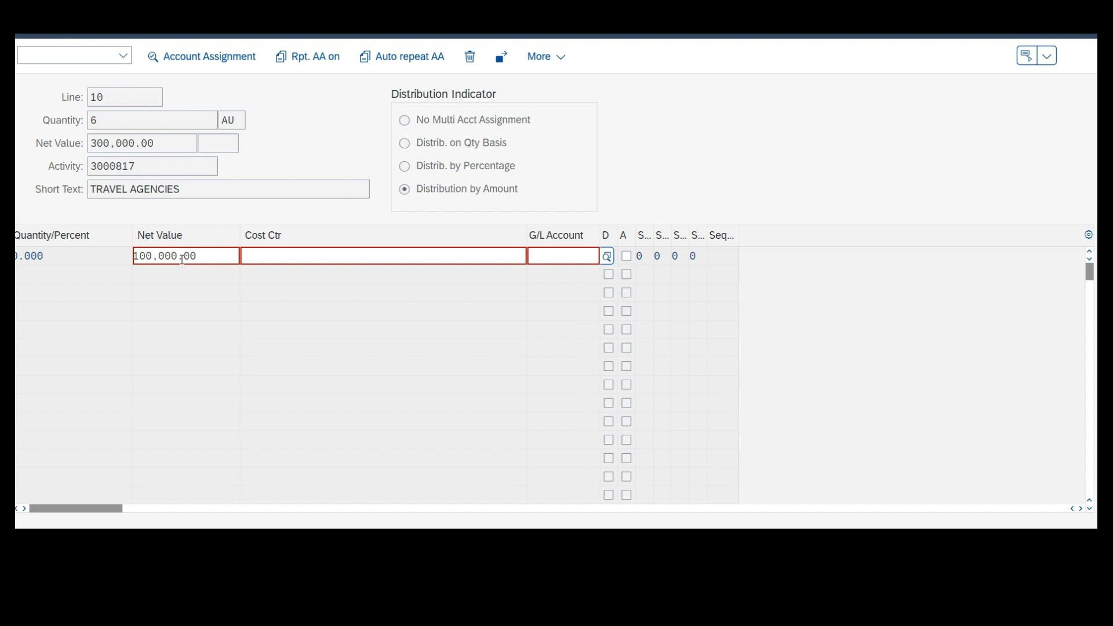
Step: Assign the 100,000 row to cost center 500010010 and G/L account 5202020
{"action": "left_click", "coordinate": [296, 255]}
{"action": "type", "text": "500010010"}
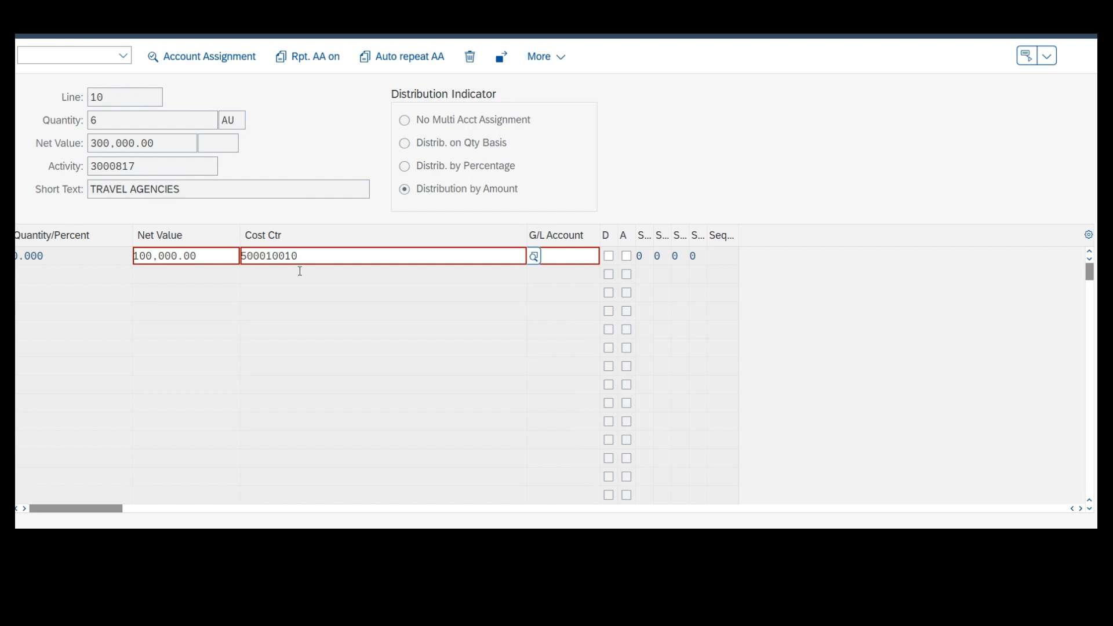
{"action": "key", "text": "Tab"}
{"action": "type", "text": "5202020"}
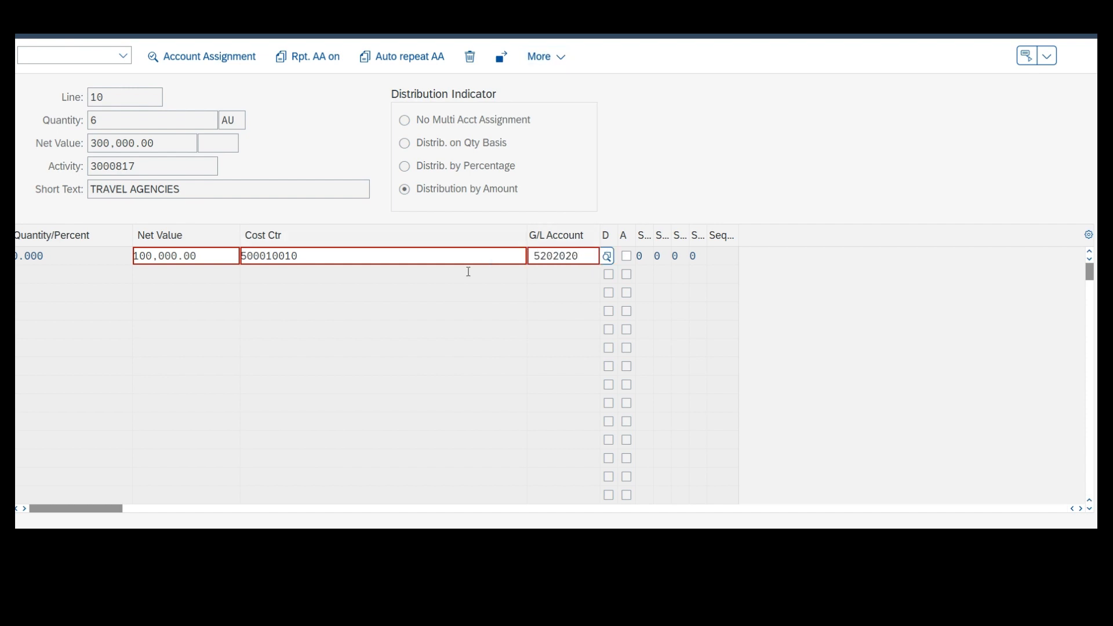
{"action": "key", "text": "Return"}
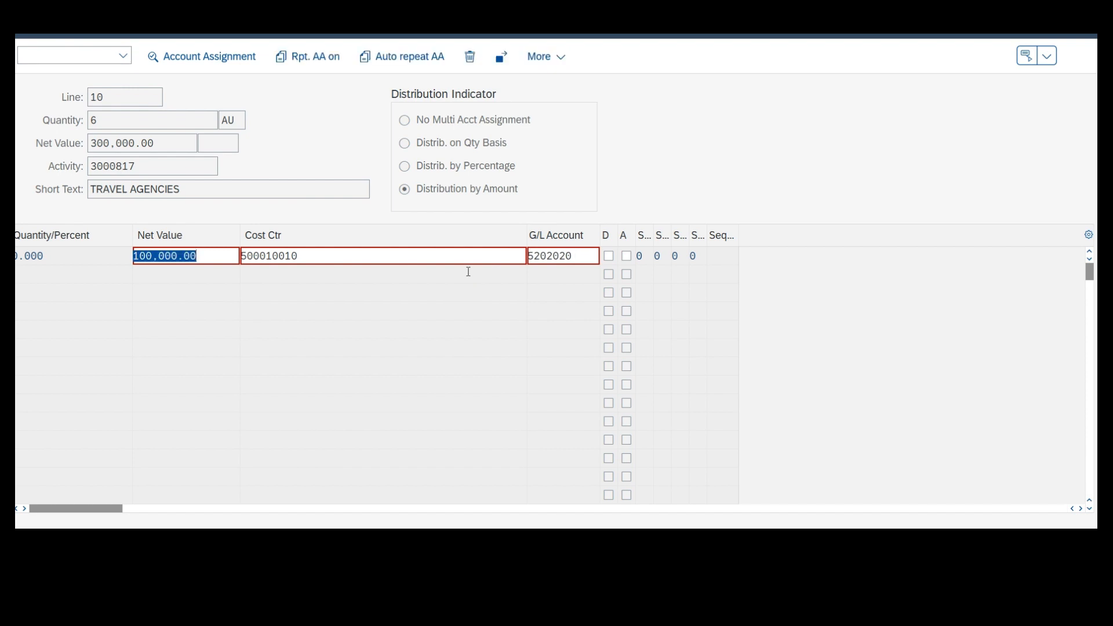
Step: Replace the G/L account of the 100,000 row with 5227005
{"action": "left_click", "coordinate": [582, 256]}
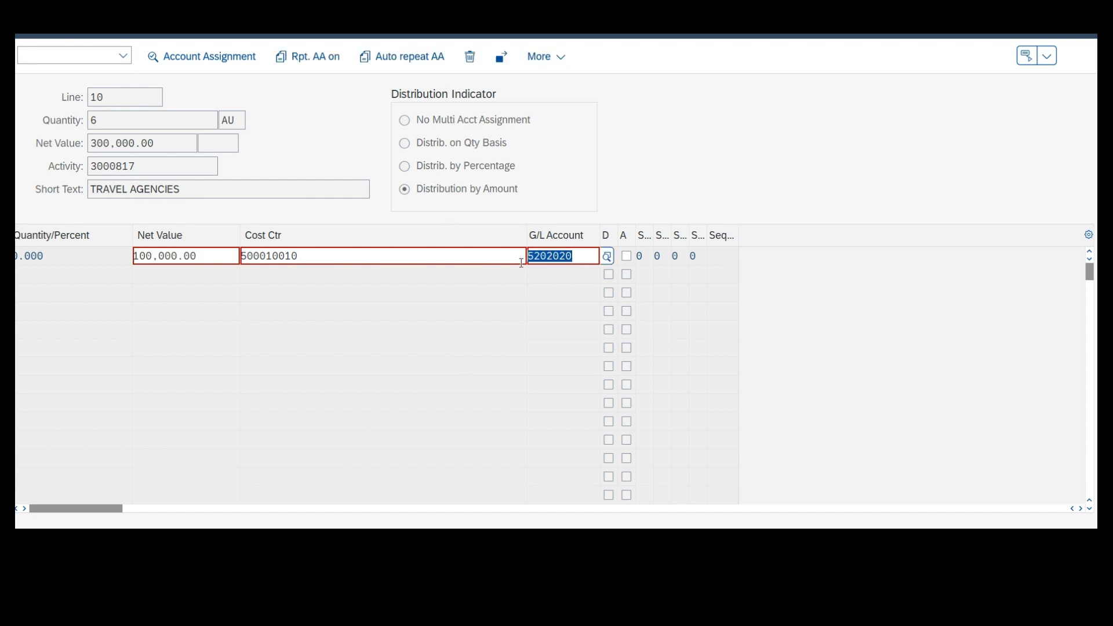
{"action": "key", "text": "BackSpace"}
{"action": "type", "text": "5227005"}
{"action": "key", "text": "Return"}
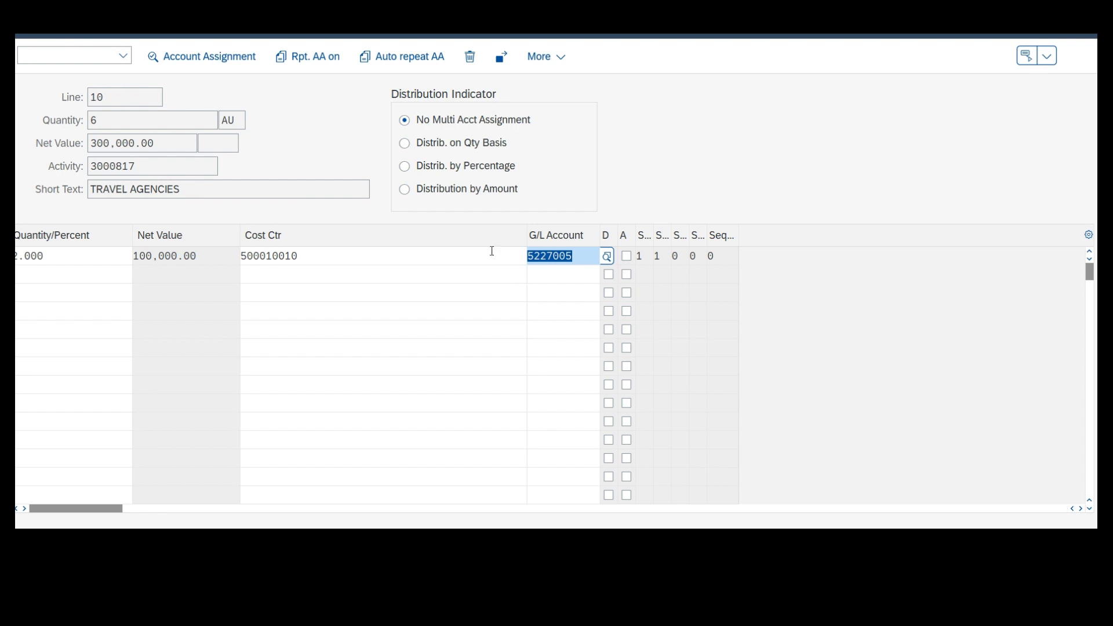
Step: Select Distribution by Amount again and enter a net value of 200000 in the second account assignment row
{"action": "left_click", "coordinate": [405, 189]}
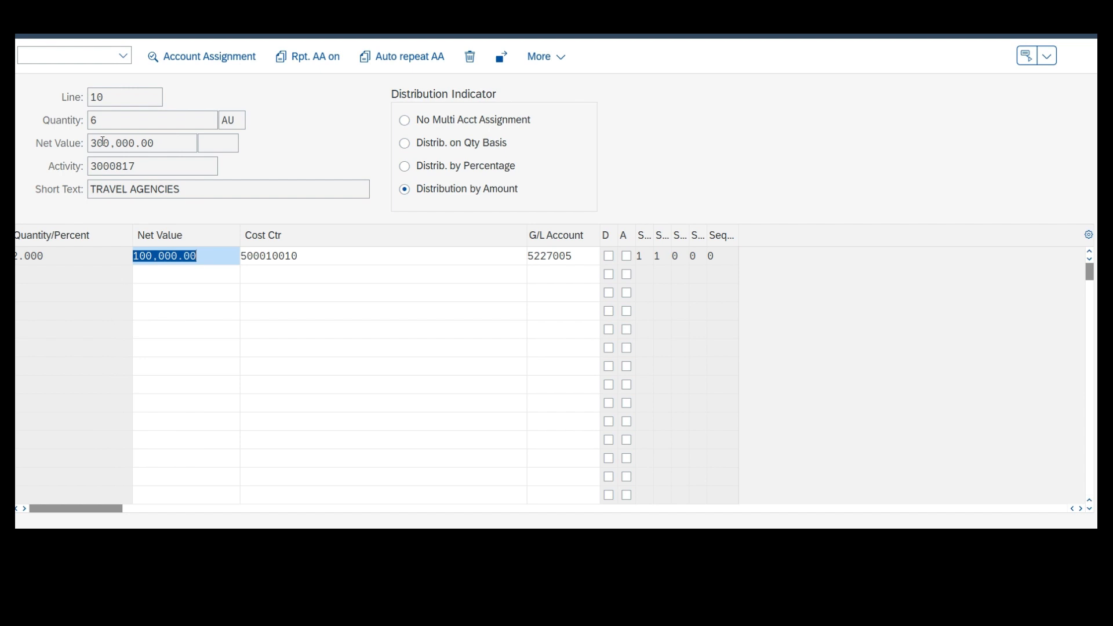
{"action": "left_click", "coordinate": [171, 270]}
{"action": "type", "text": "200000"}
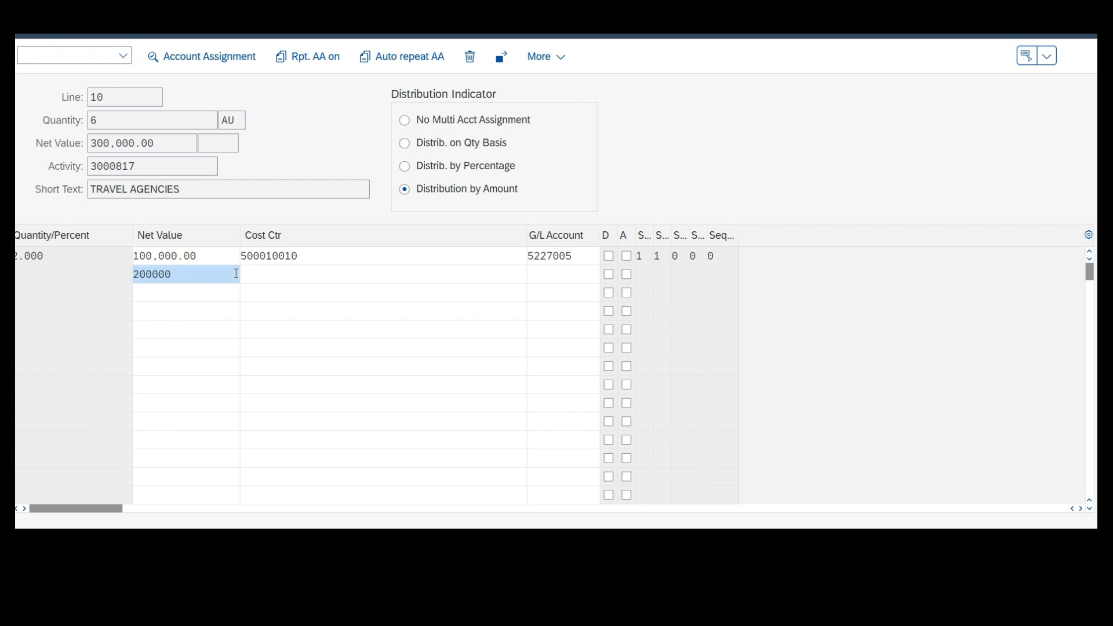
Step: Try assigning the 200000 row to cost center 200130050
{"action": "left_click", "coordinate": [277, 271]}
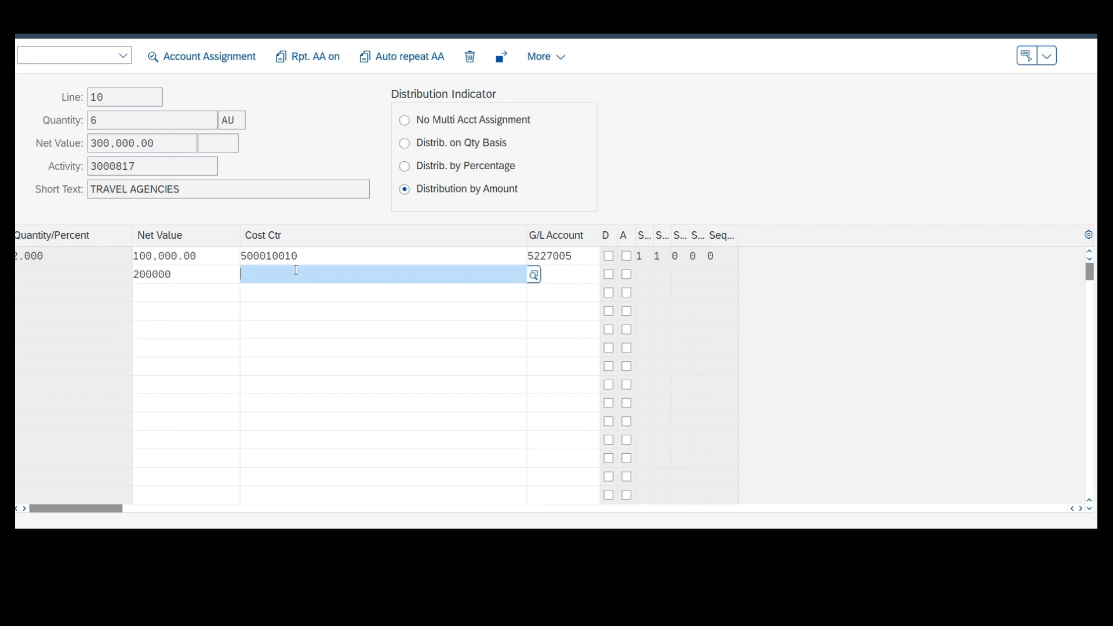
{"action": "left_click", "coordinate": [309, 258]}
{"action": "key", "text": "ctrl+c"}
{"action": "left_click", "coordinate": [273, 274]}
{"action": "key", "text": "ctrl+v"}
{"action": "key", "text": "Return"}
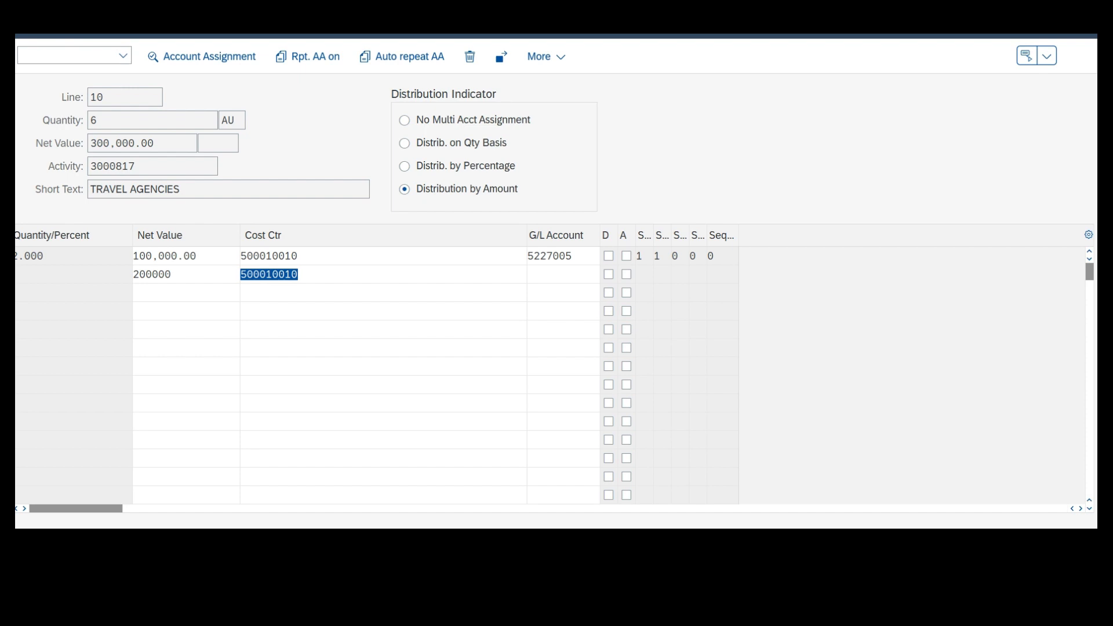
{"action": "type", "text": "200130050"}
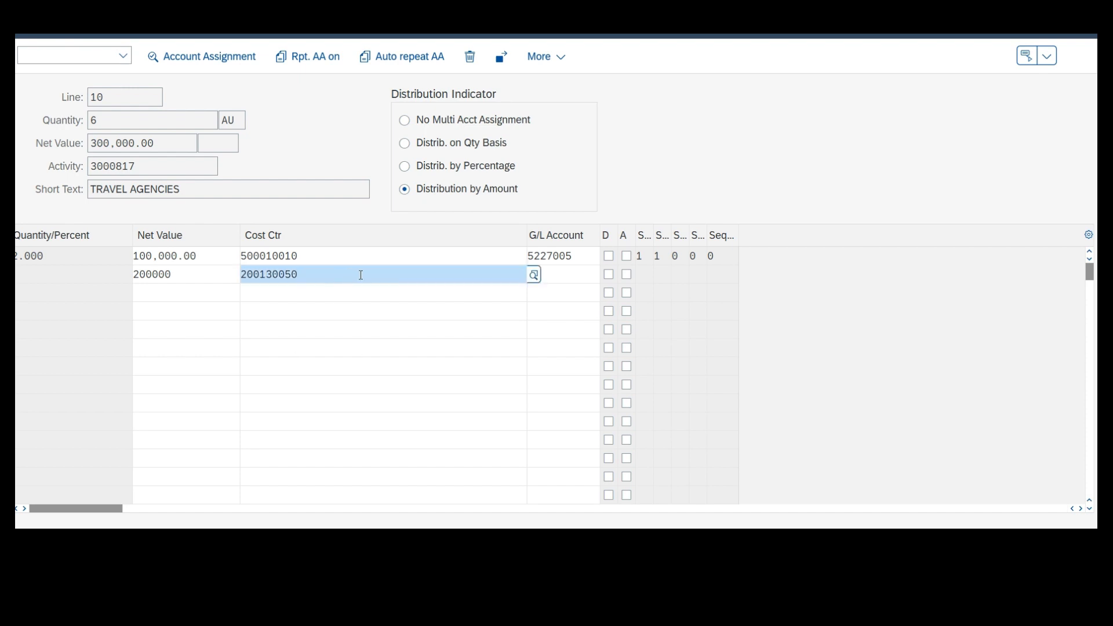
Step: Replace the cost center of the 200000 row with 500010030, based on the first row's cost center number
{"action": "double_click", "coordinate": [260, 278]}
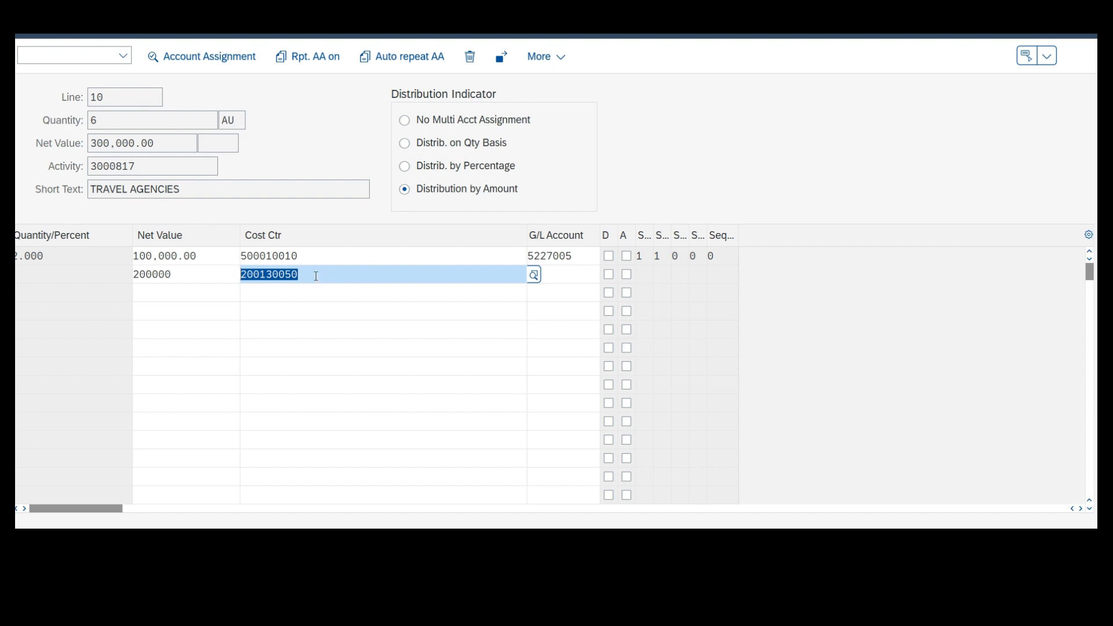
{"action": "left_click", "coordinate": [299, 255]}
{"action": "key", "text": "ctrl+c"}
{"action": "double_click", "coordinate": [252, 268]}
{"action": "key", "text": "ctrl+v"}
{"action": "key", "text": "Return"}
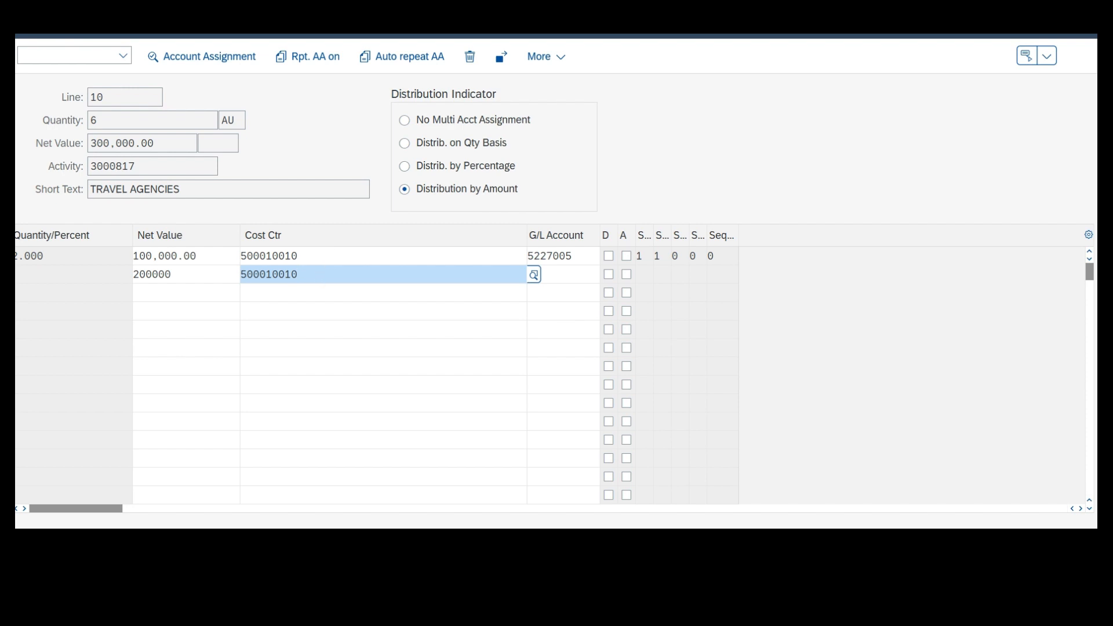
{"action": "type", "text": "500010030"}
Step: Give the 200000 row the first row's G/L account 5227005 and return to the requisition
{"action": "left_click", "coordinate": [557, 280]}
{"action": "left_click_drag", "start_coordinate": [579, 249], "coordinate": [510, 254]}
{"action": "key", "text": "ctrl+c"}
{"action": "left_click", "coordinate": [542, 275]}
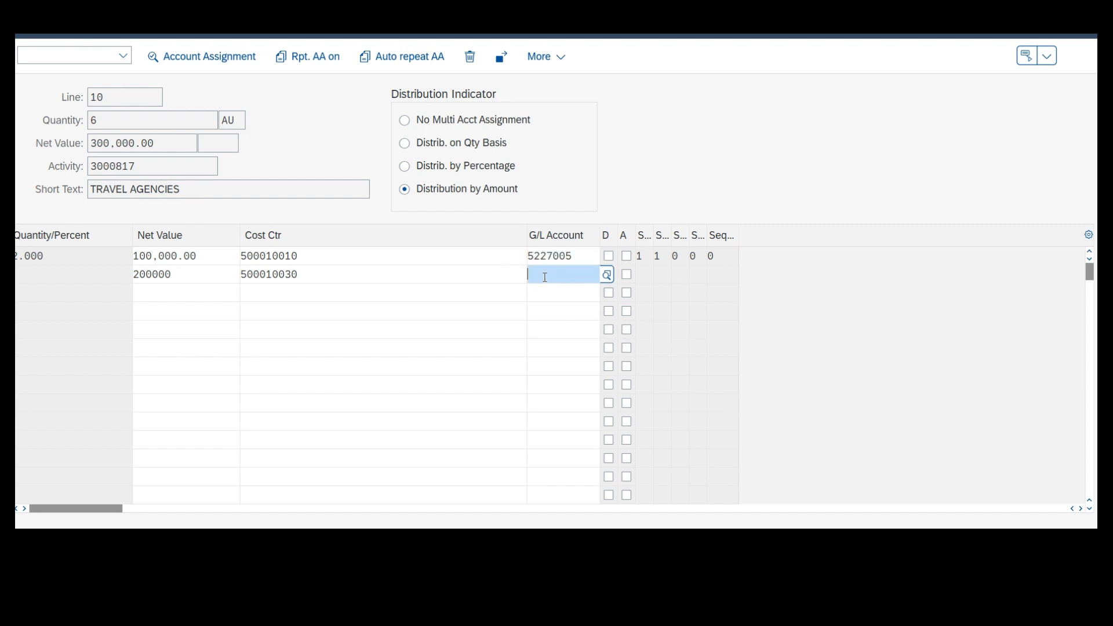
{"action": "key", "text": "ctrl+v"}
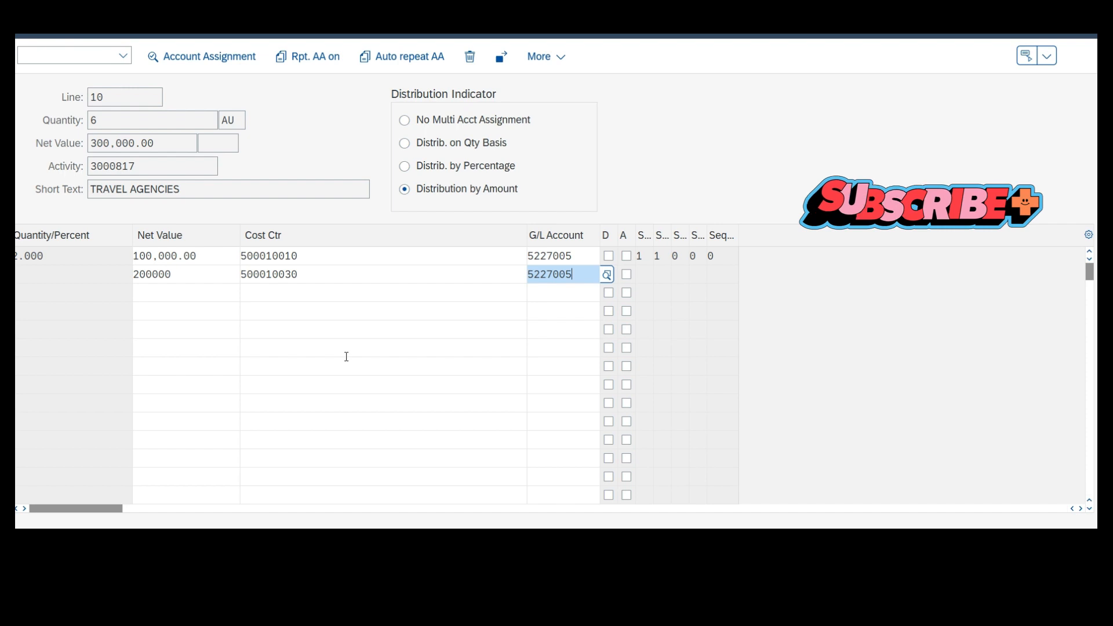
{"action": "key", "text": "Return"}
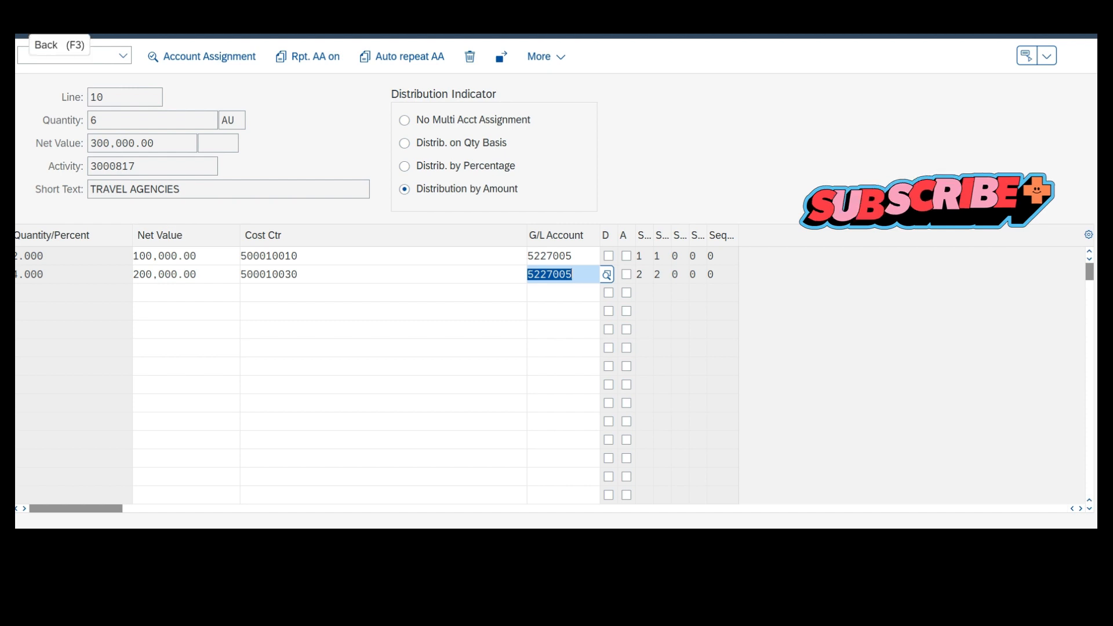
{"action": "left_click", "coordinate": [30, 31]}
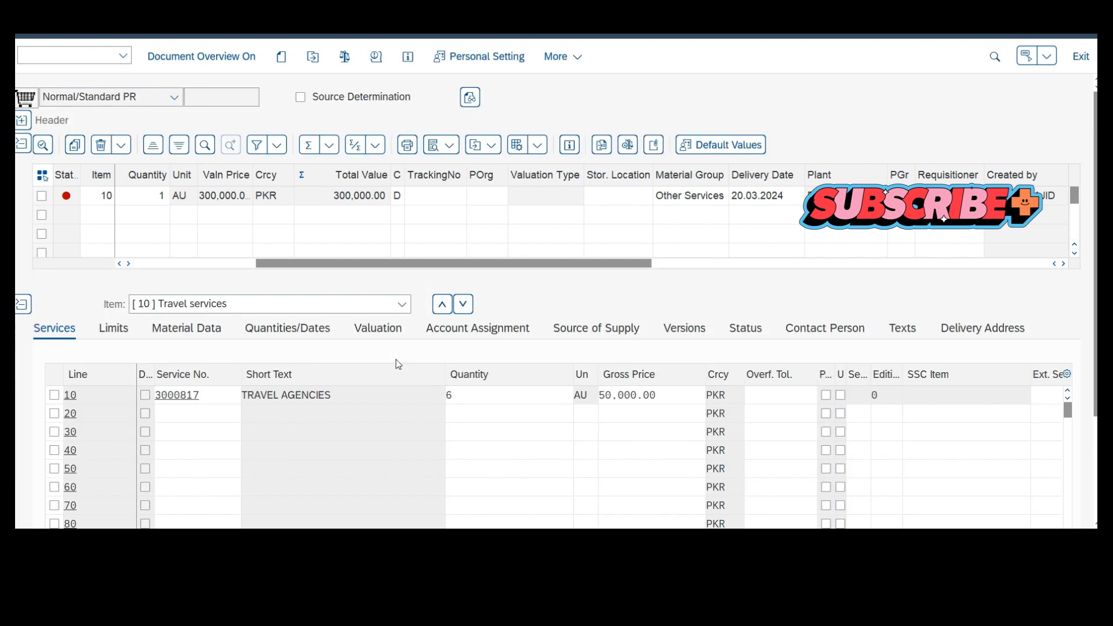
Step: Check the requisition and review the item overview fields of the Travel services item
{"action": "left_click", "coordinate": [344, 56]}
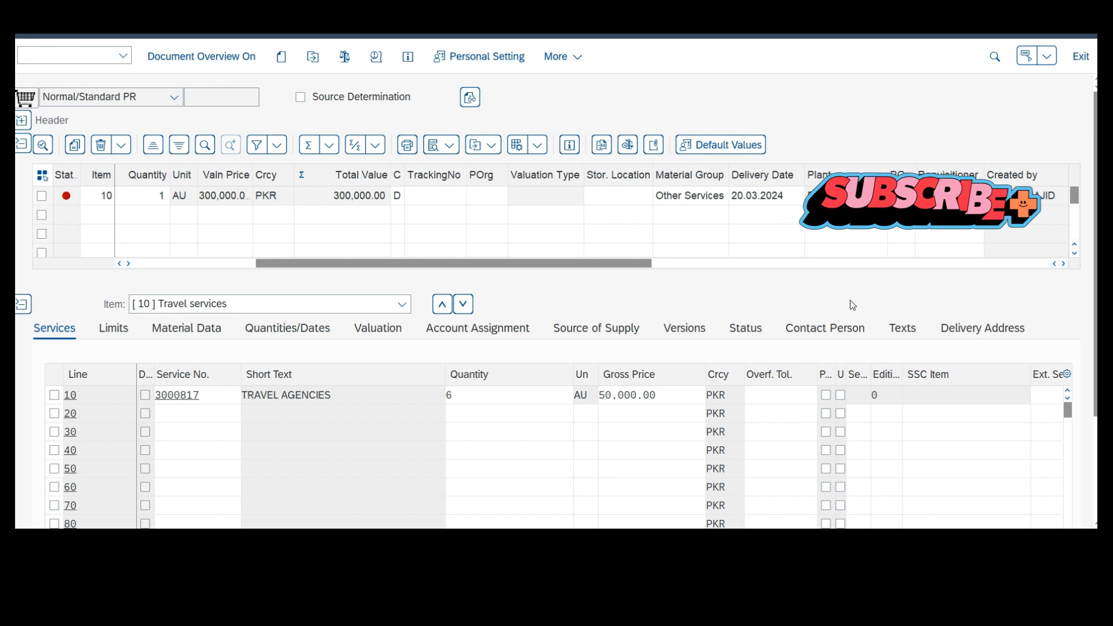
{"action": "left_click", "coordinate": [902, 196]}
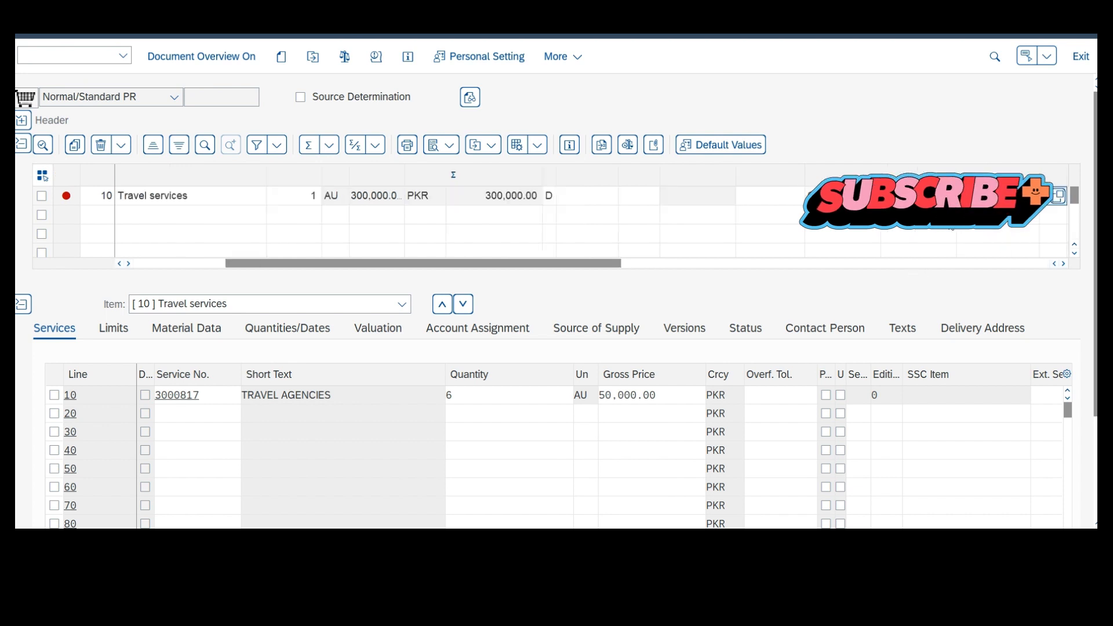
{"action": "left_click_drag", "start_coordinate": [442, 264], "coordinate": [351, 265]}
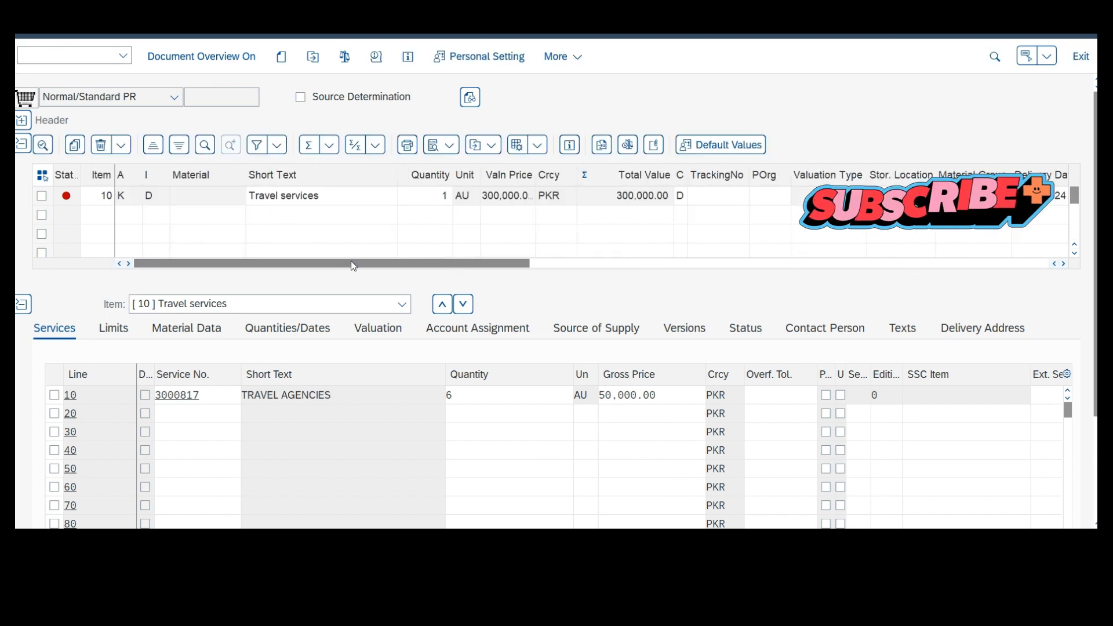